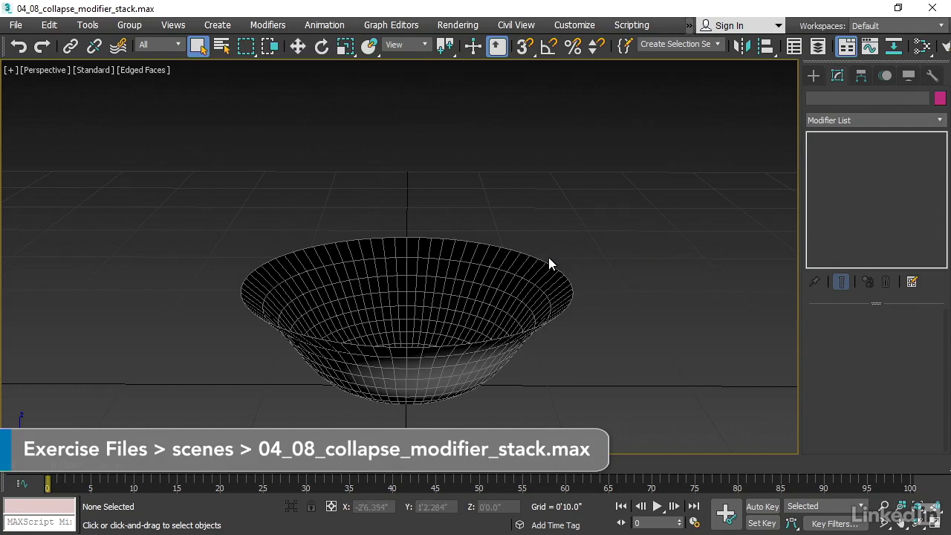
Step: Add a Shell modifier to the top of the bowl Sphere001's modifier stack
left_click(514, 281)
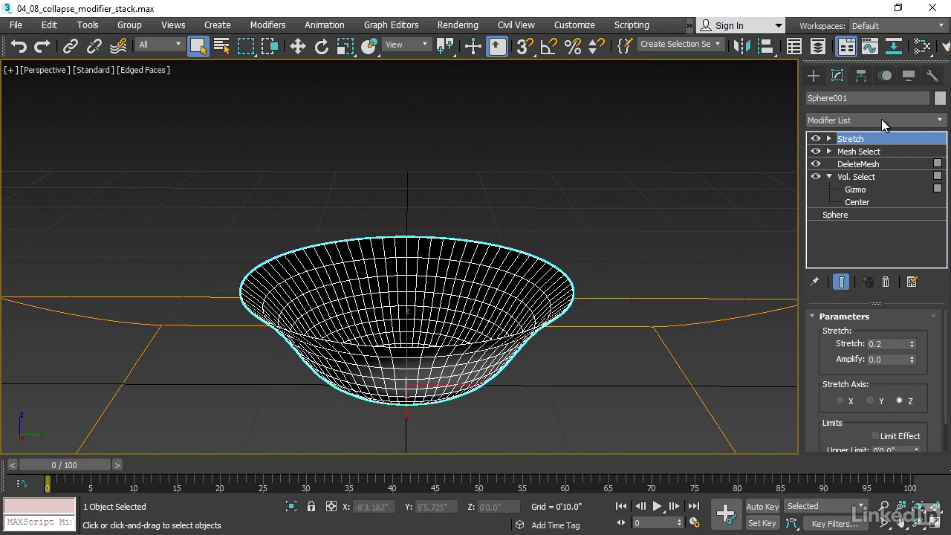
left_click(941, 122)
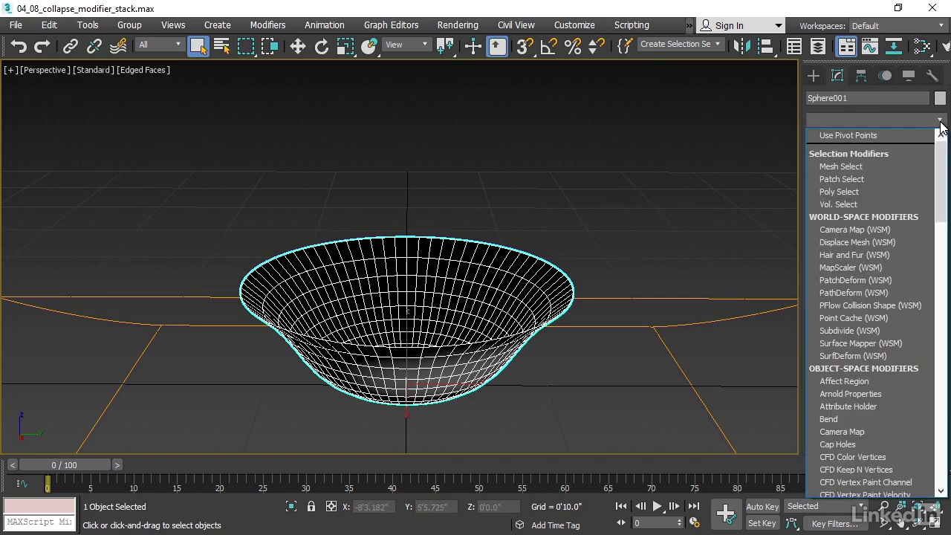
left_click_drag(940, 164, 941, 360)
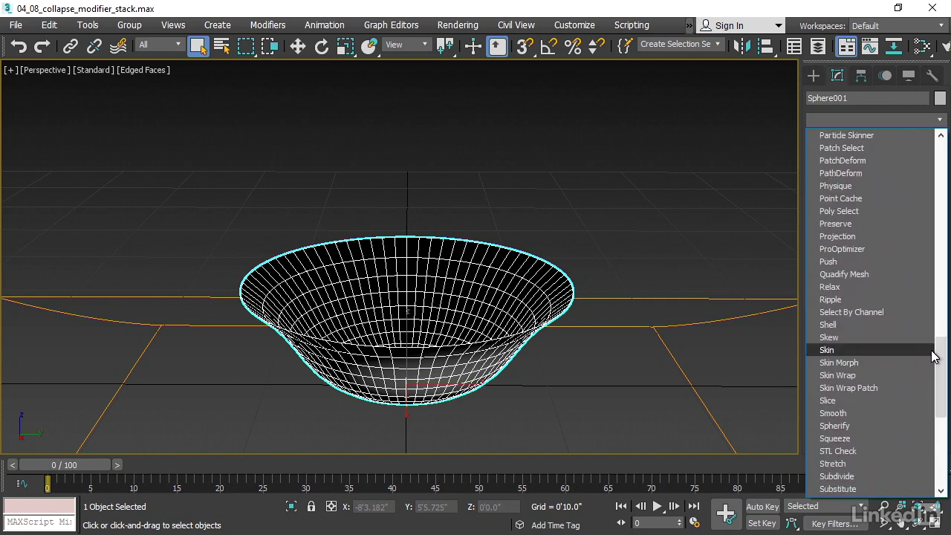
left_click(828, 325)
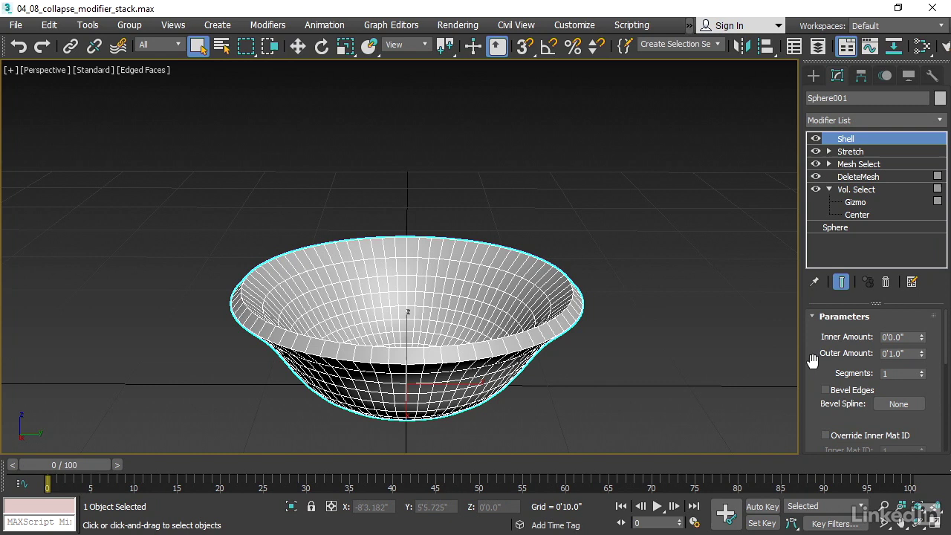
Step: Set the Shell's Inner Amount to 0.2 and its Outer Amount to 0
double_click(894, 336)
type(".2")
key("Return")
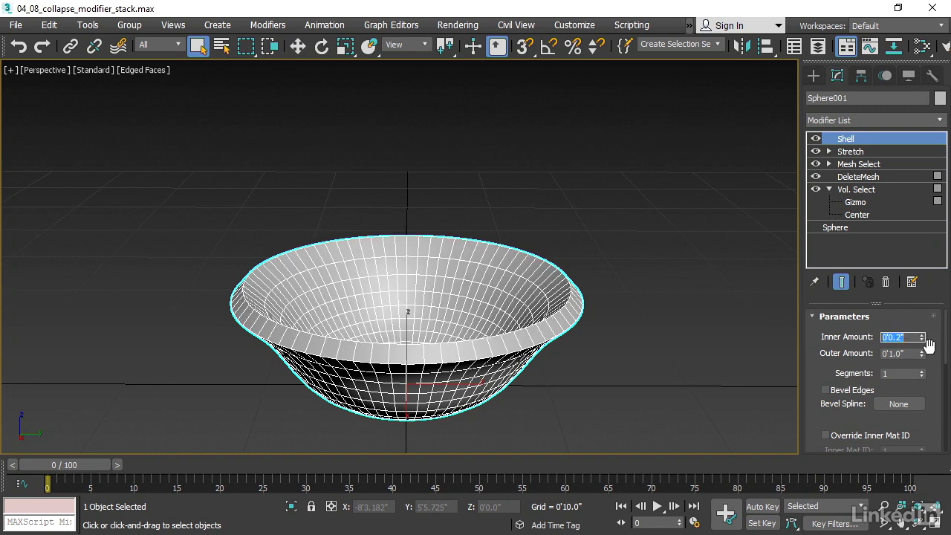
key("Tab")
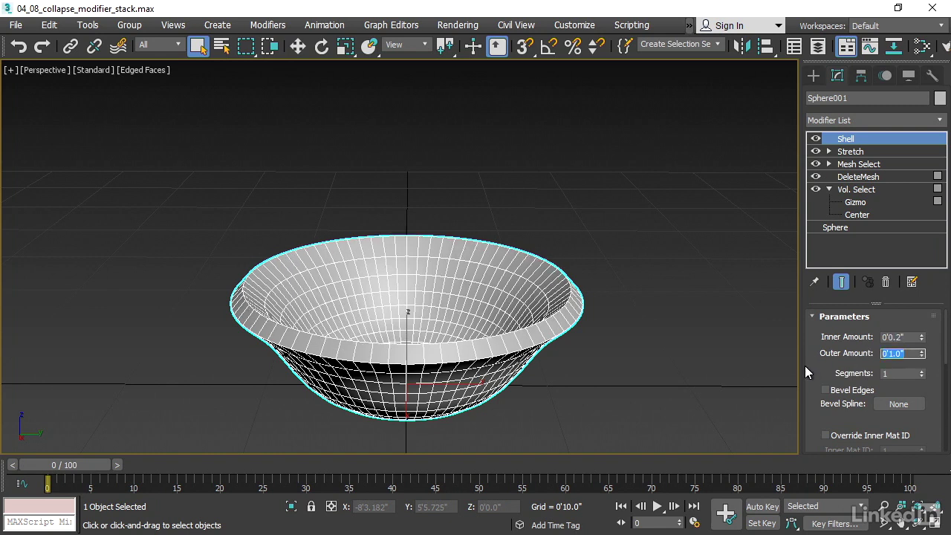
type("0")
key("Return")
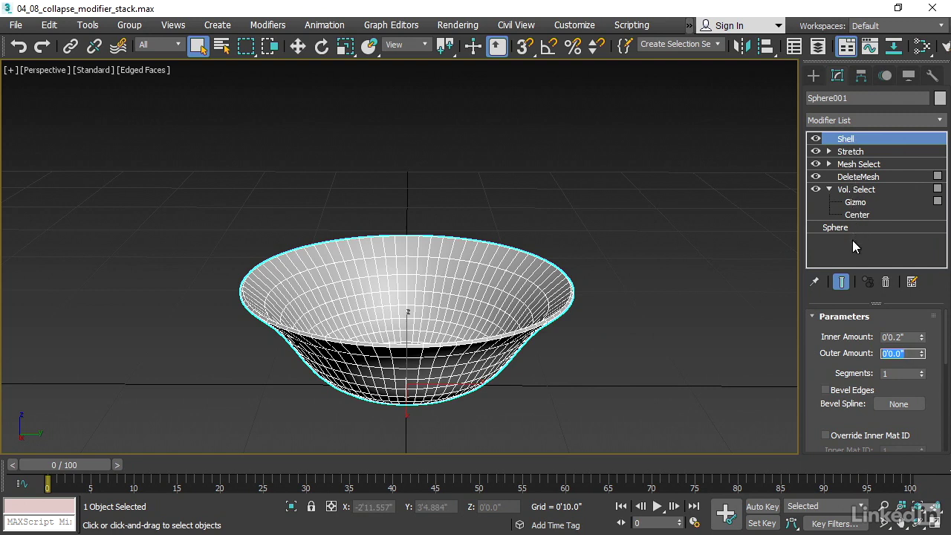
Step: Switch to four viewports, zoom the Front view onto the bowl's rim, and show its Stretch settings
left_click(699, 228)
key("alt+w")
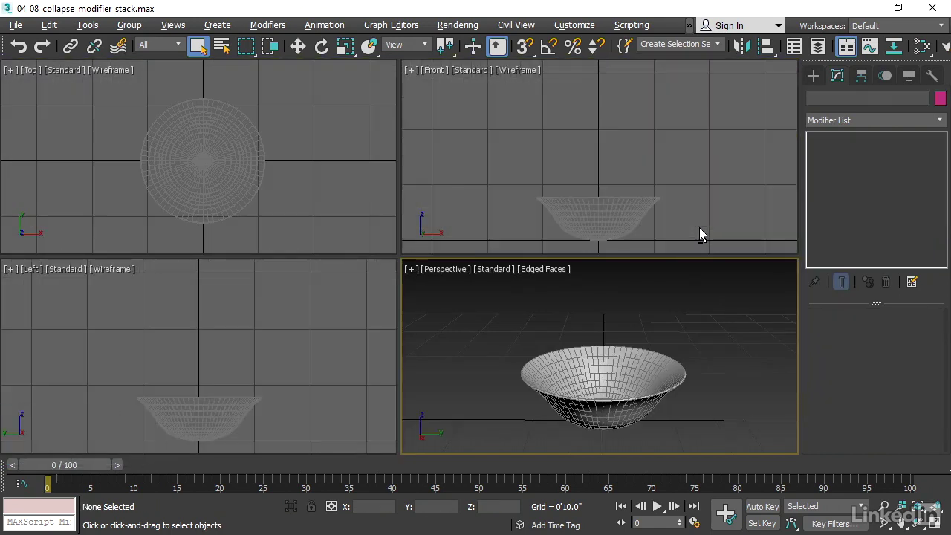
middle_click_drag(613, 217, 614, 160)
scroll(611, 158, "up", 3)
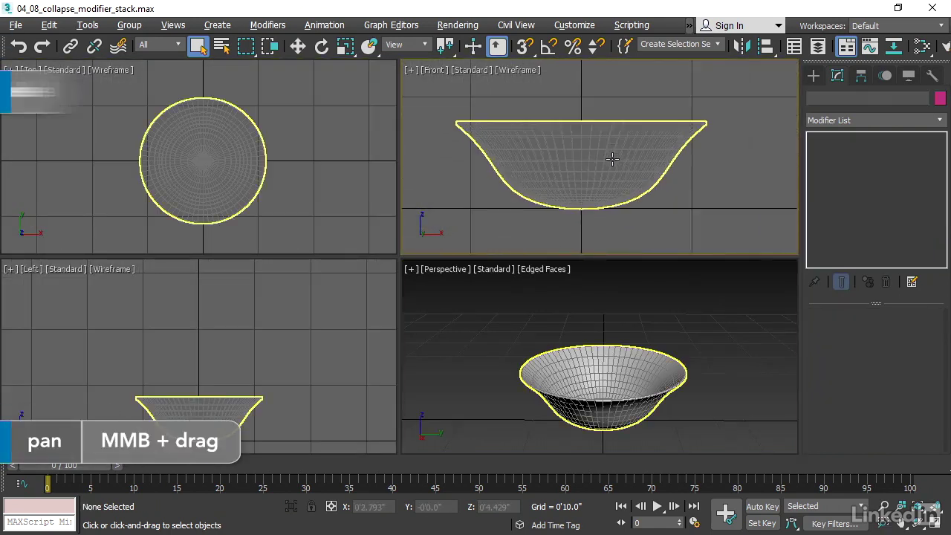
scroll(613, 158, "up", 6)
left_click(608, 149)
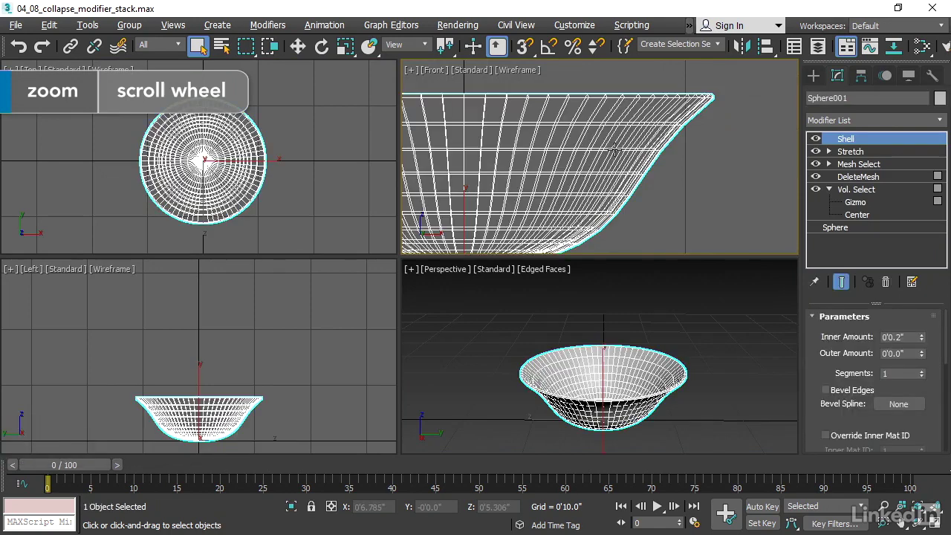
left_click(877, 152)
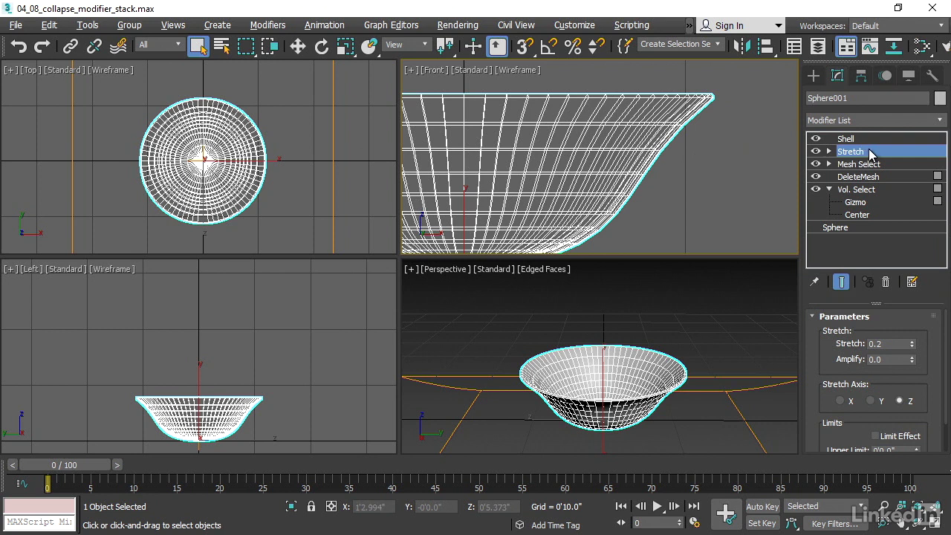
left_click_drag(871, 153, 867, 228)
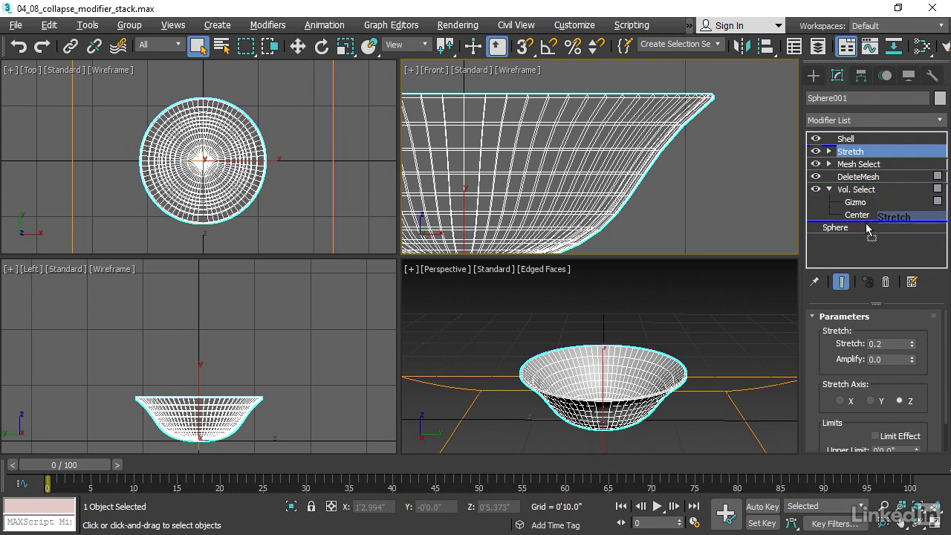
mouse_move(867, 227)
left_mouse_down()
mouse_move(913, 225)
mouse_move(877, 229)
left_mouse_up()
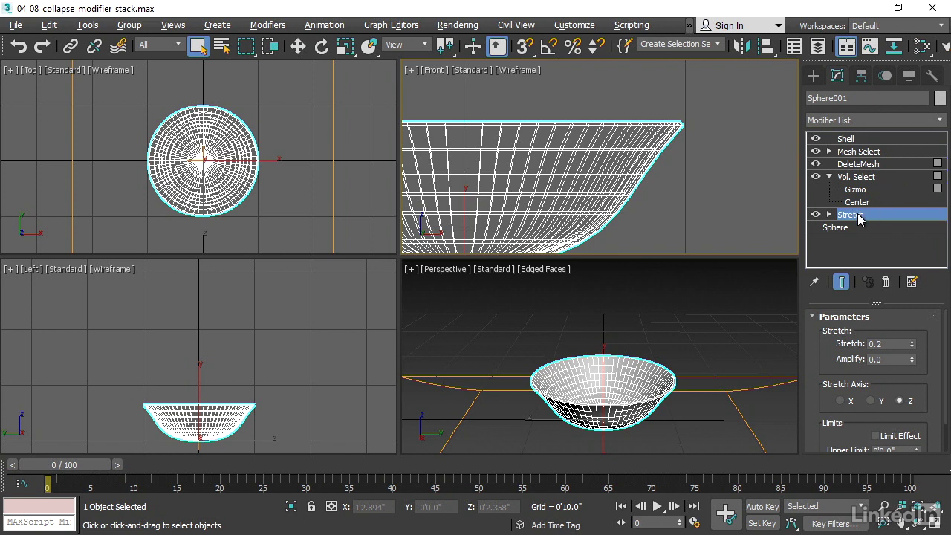
left_click_drag(859, 215, 893, 151)
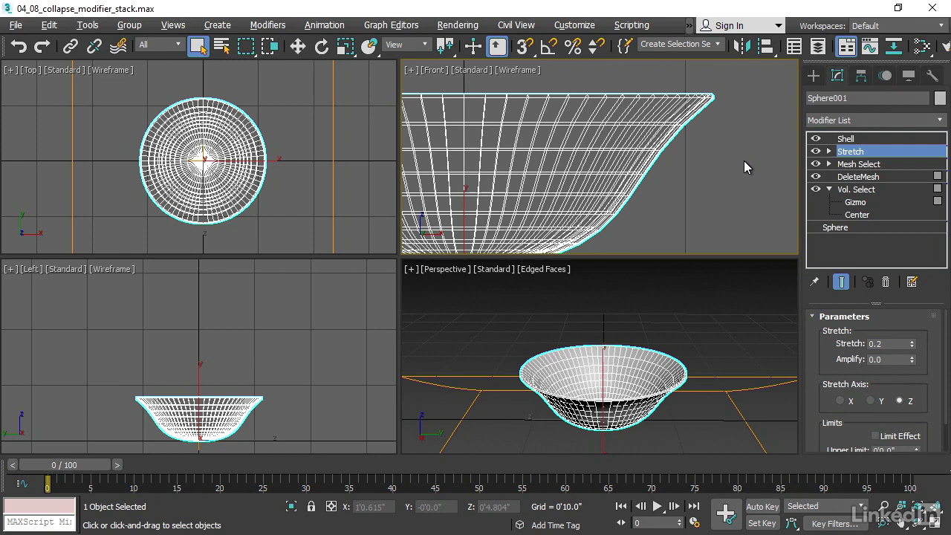
Step: Save the scene under the new name 04_08_fruitbowl_stack.max
left_click(22, 28)
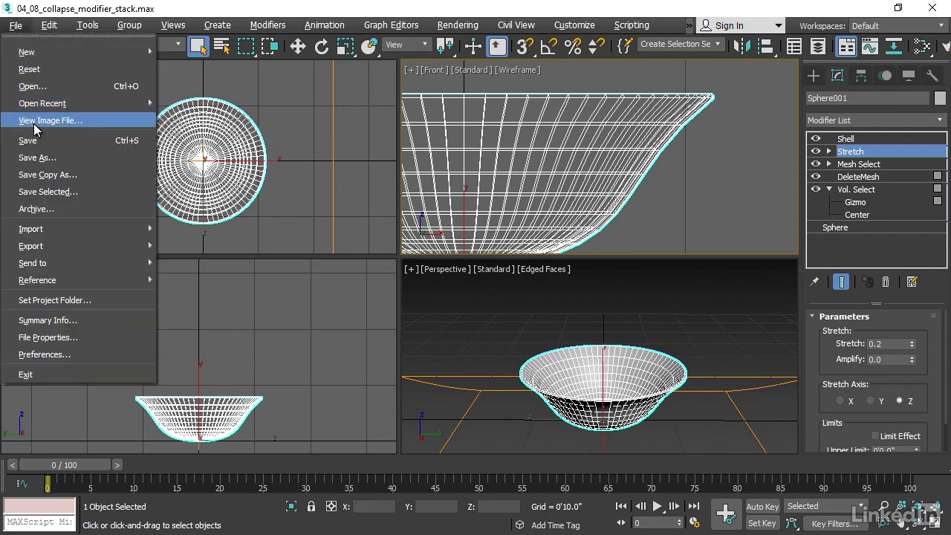
left_click(63, 157)
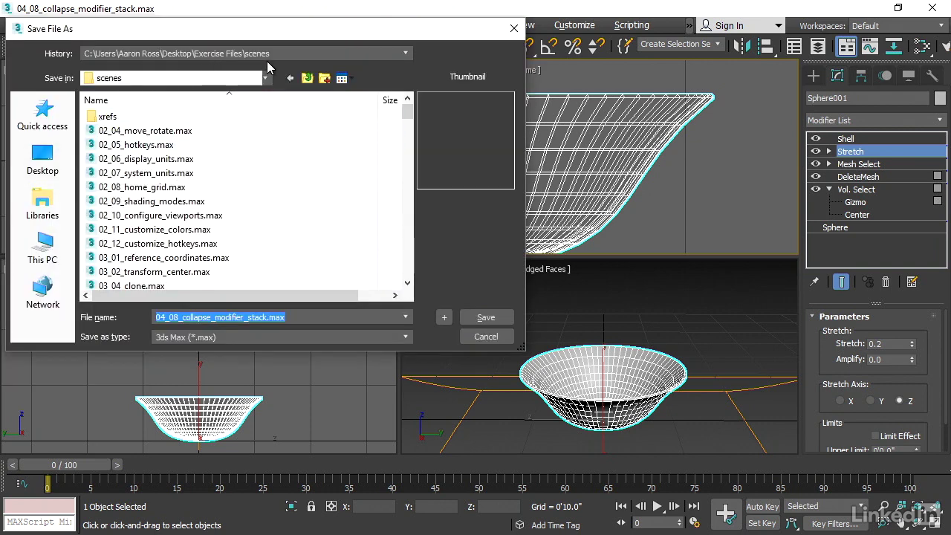
left_click(191, 317)
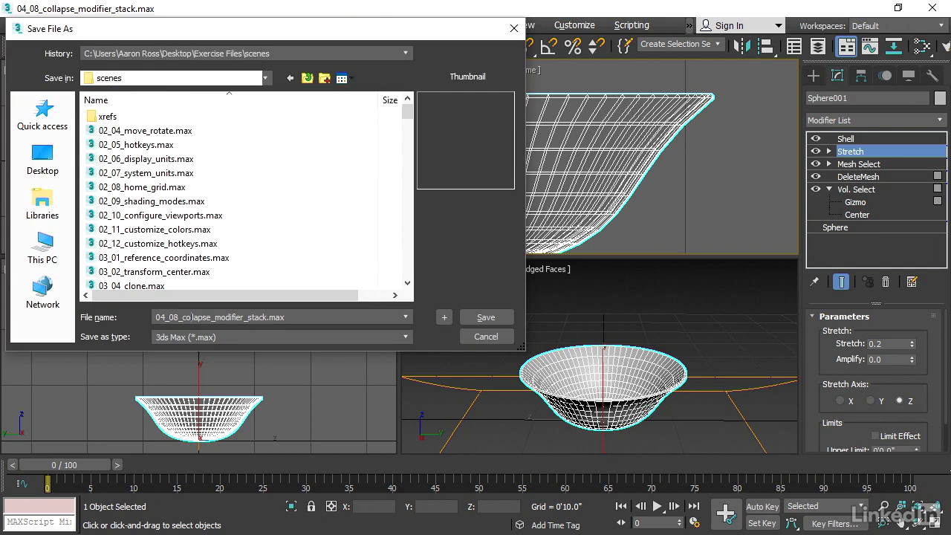
left_click_drag(183, 317, 267, 318)
type("fruitbo")
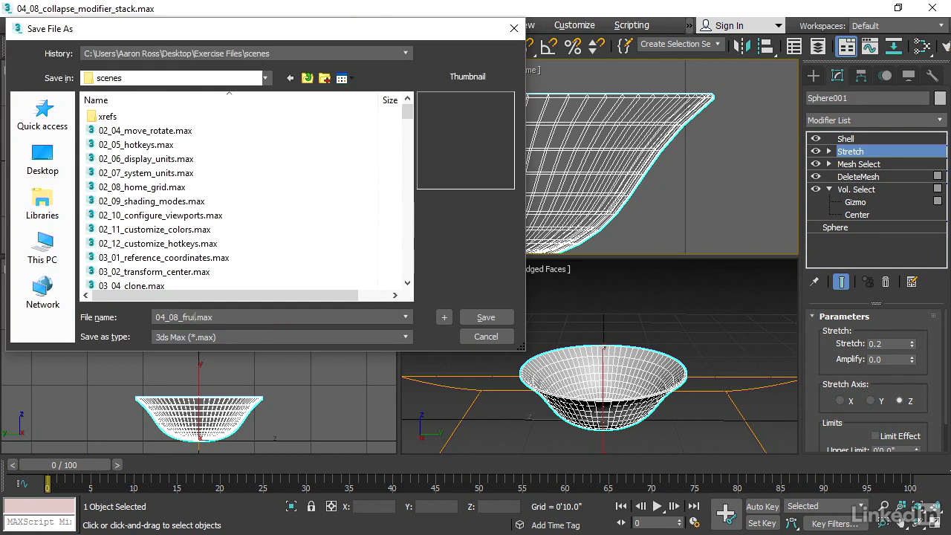
type("wl_")
type("stack")
left_click(485, 318)
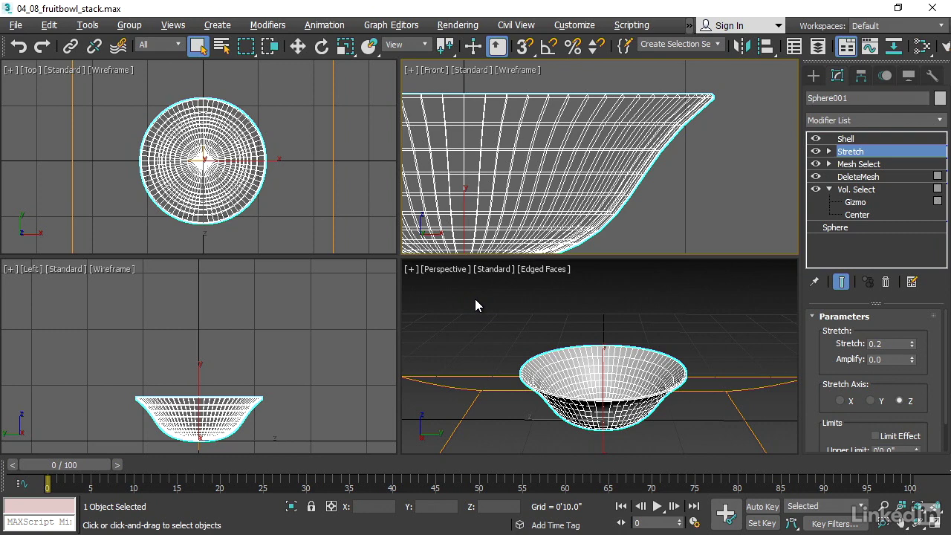
Step: Convert the bowl to Editable Poly from the Perspective viewport's quad menu
right_click(520, 299)
right_click(520, 294)
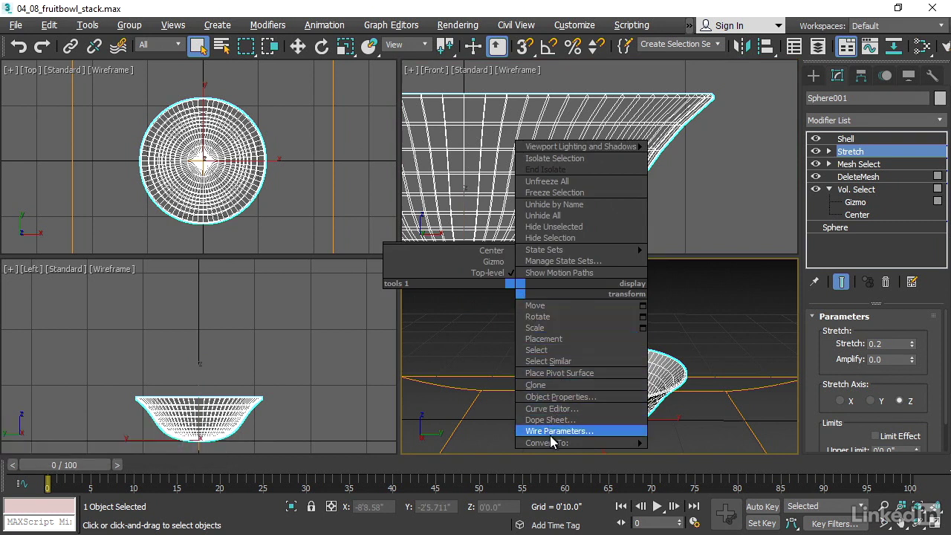
mouse_move(552, 445)
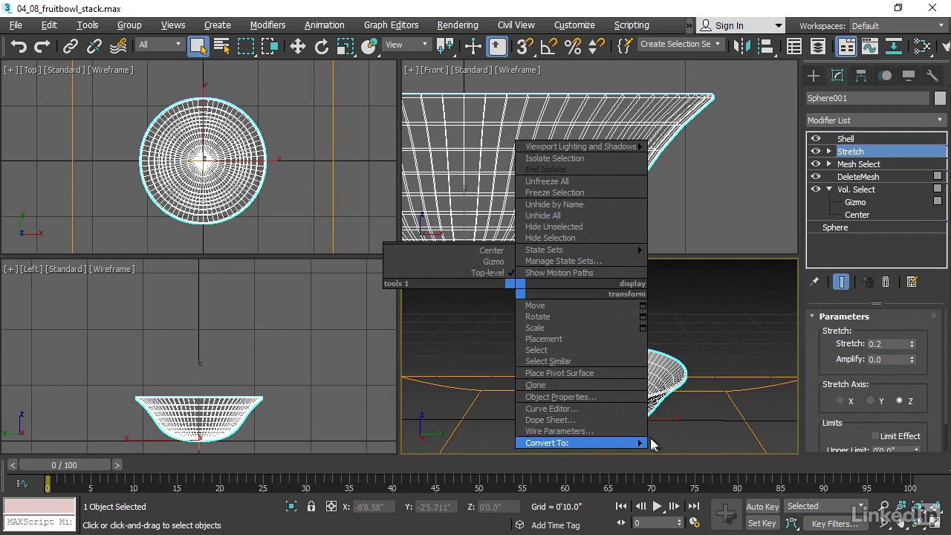
mouse_move(631, 442)
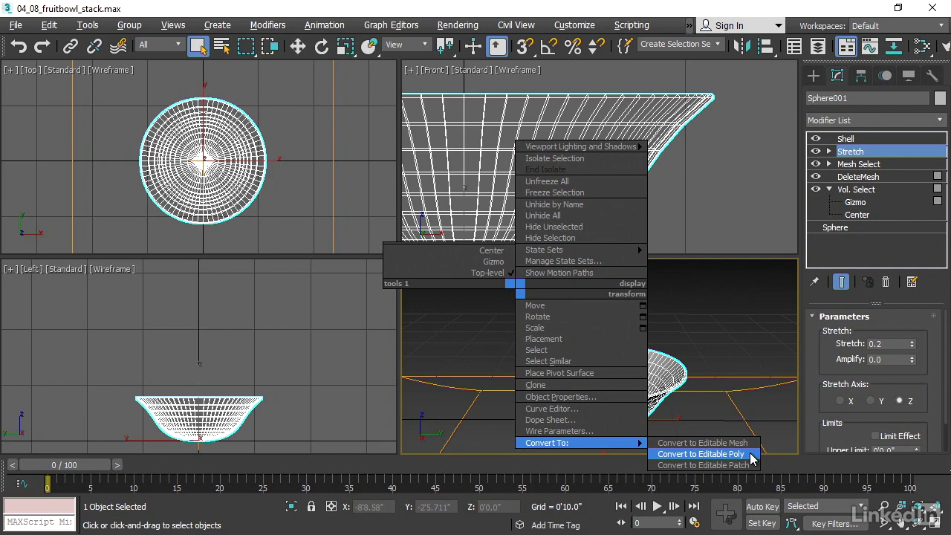
left_click(750, 454)
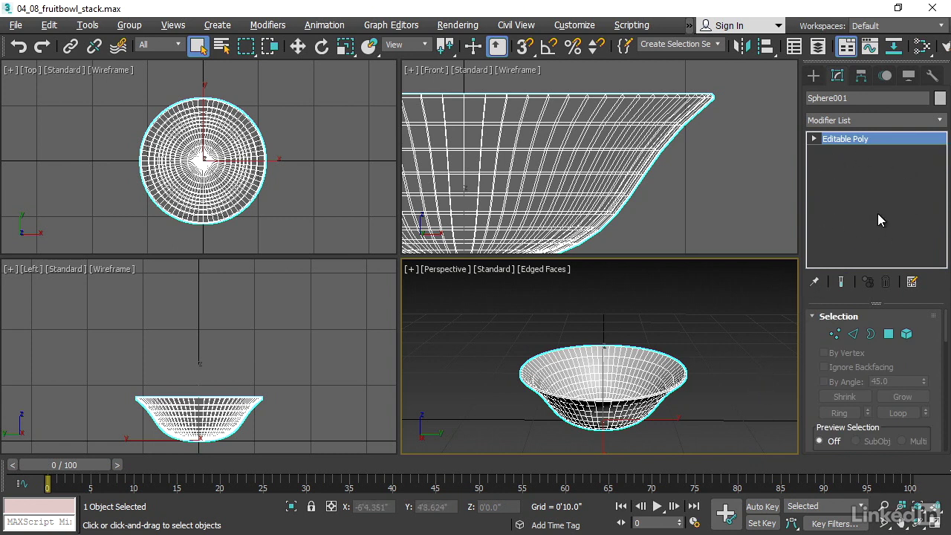
left_click(833, 159)
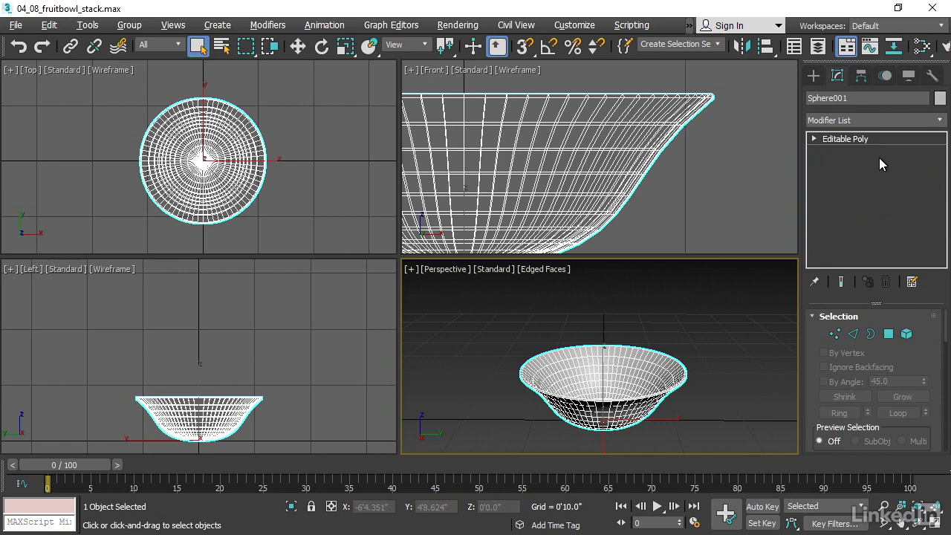
mouse_move(948, 327)
left_mouse_down()
mouse_move(947, 379)
mouse_move(948, 327)
left_mouse_up()
Step: Save the collapsed scene as 04_08_fruitbowl_mesh.max
left_click(16, 25)
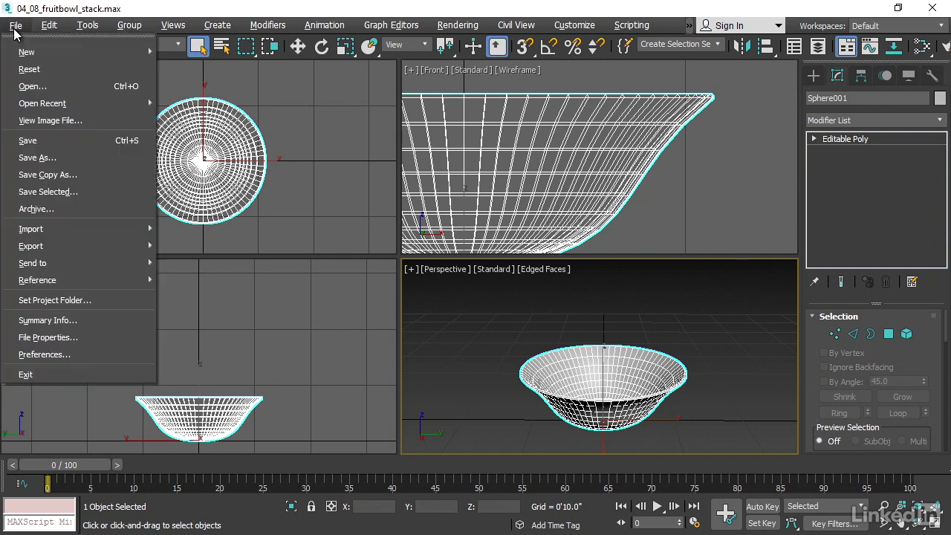
left_click(46, 158)
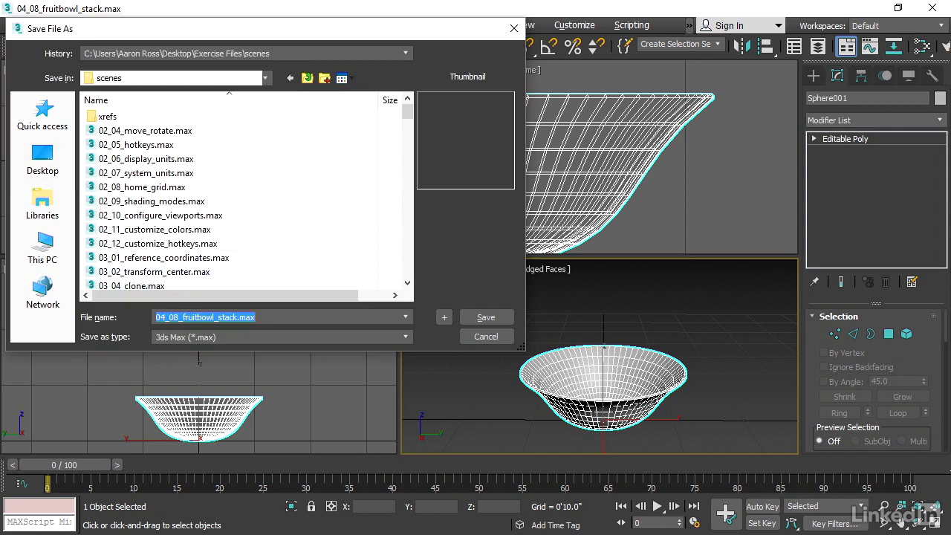
left_click(237, 317)
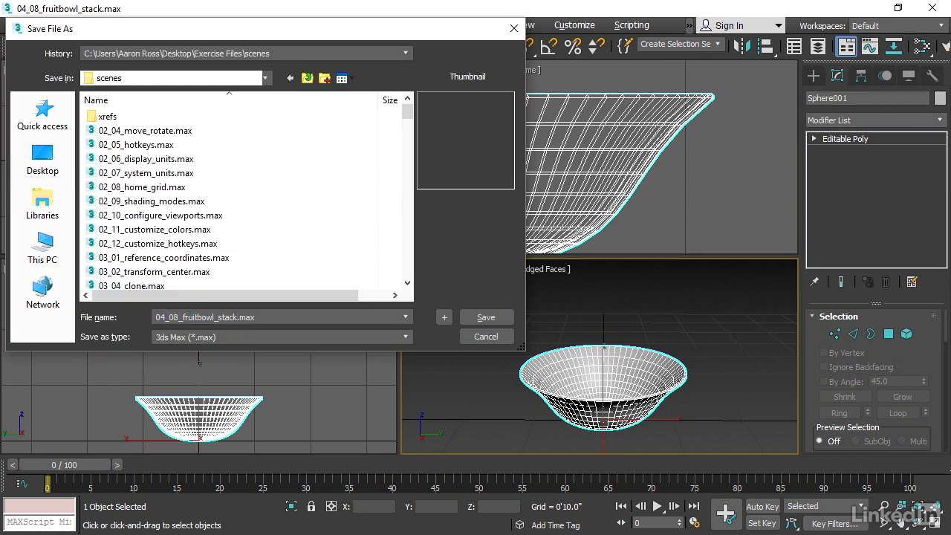
key("BackSpace")
key("BackSpace")
key("BackSpace")
key("BackSpace")
key("BackSpace")
type("mesh")
left_click(486, 318)
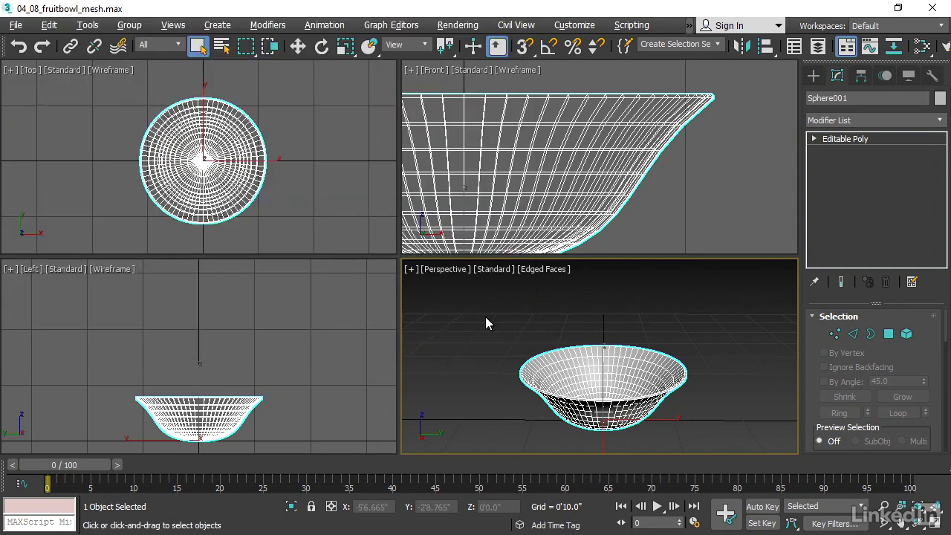
Step: In Explorer, compare 04_08_fruitbowl_mesh.max (800 KB) with 04_08_fruitbowl_stack.max (580 KB)
left_click(869, 15)
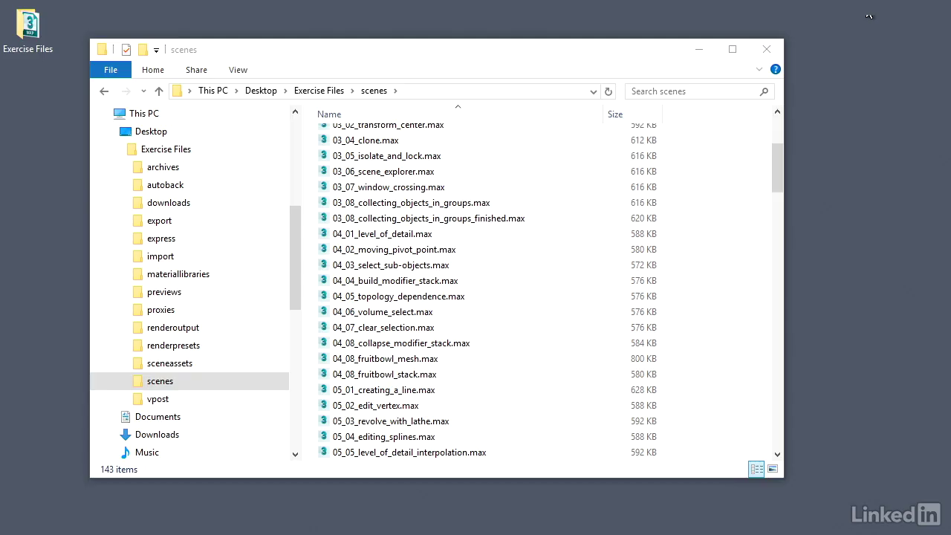
left_click(437, 172)
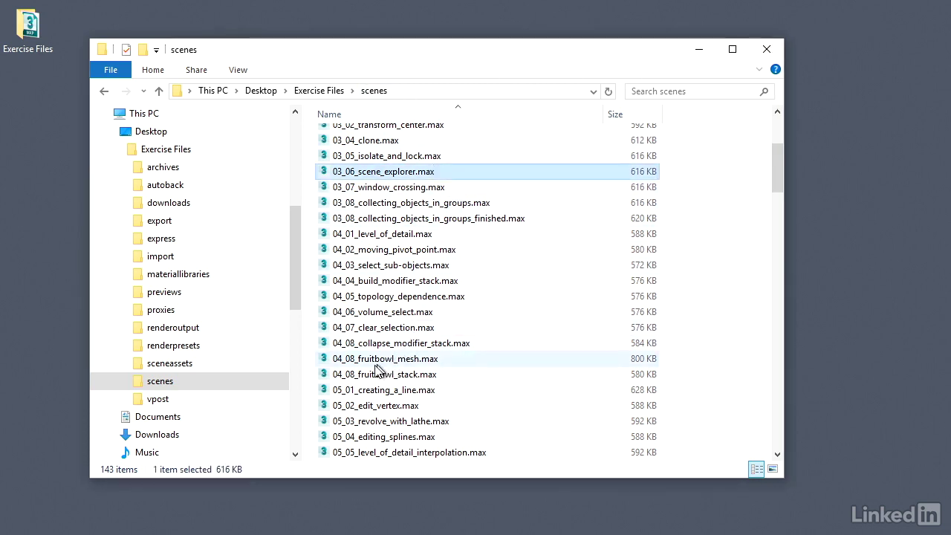
left_click(382, 361)
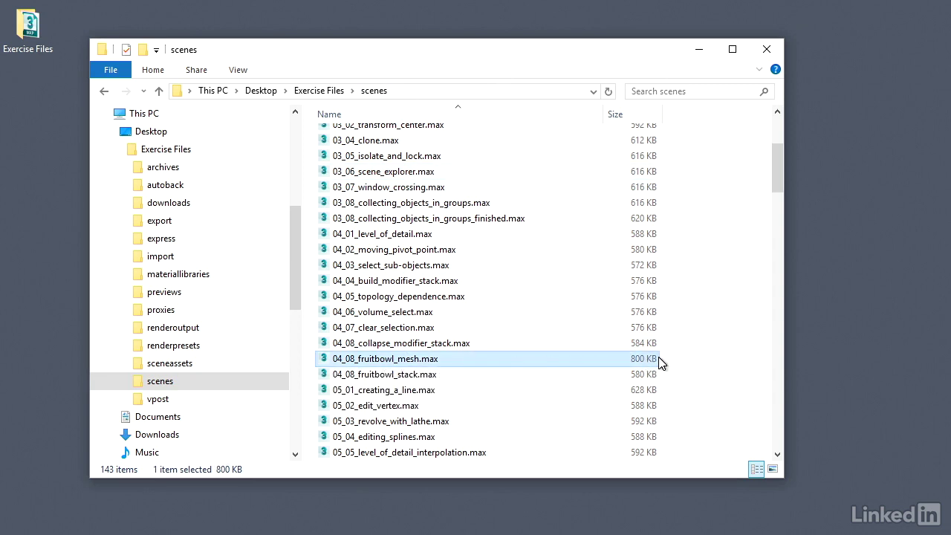
left_click(402, 377)
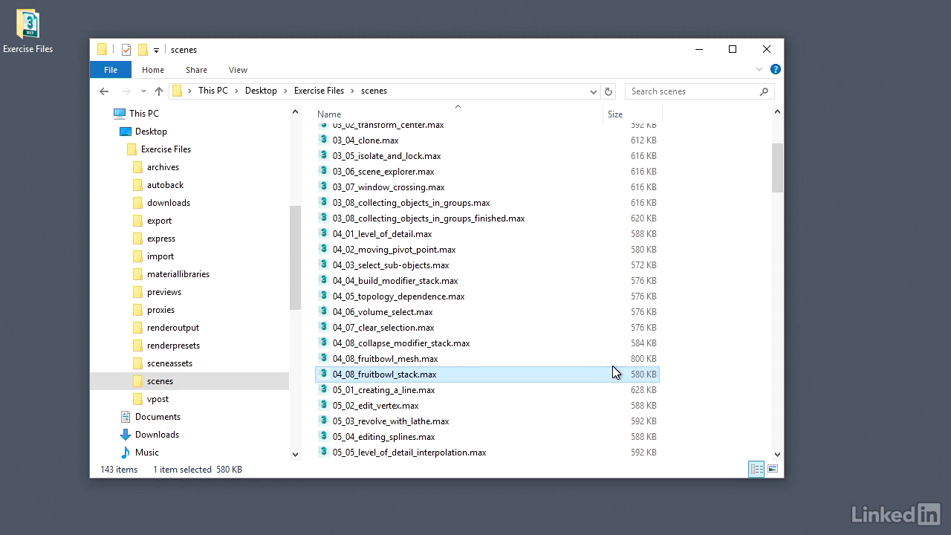
left_click(467, 357)
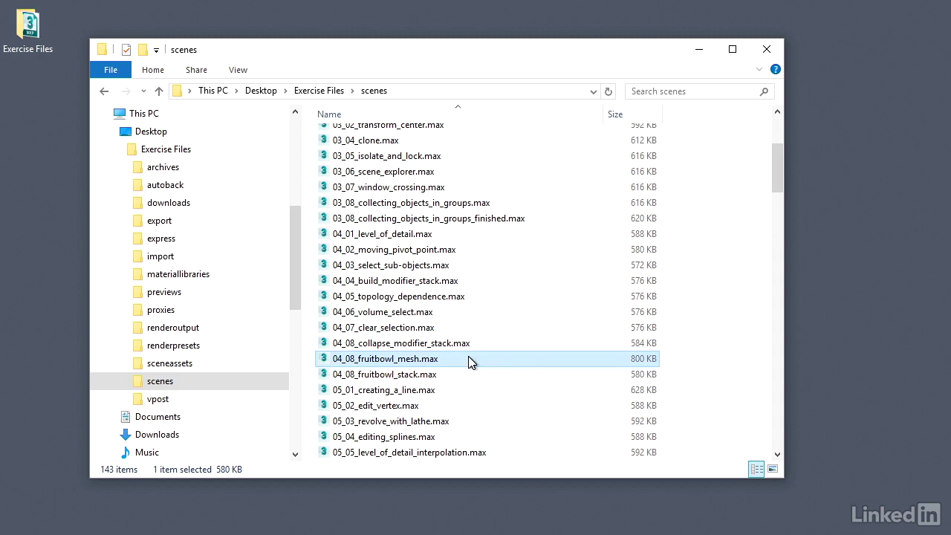
left_click(731, 362)
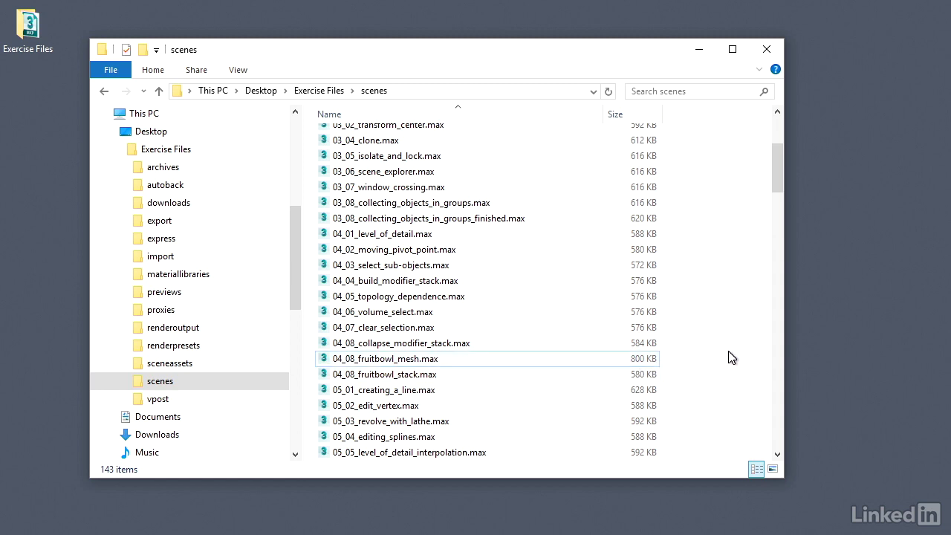